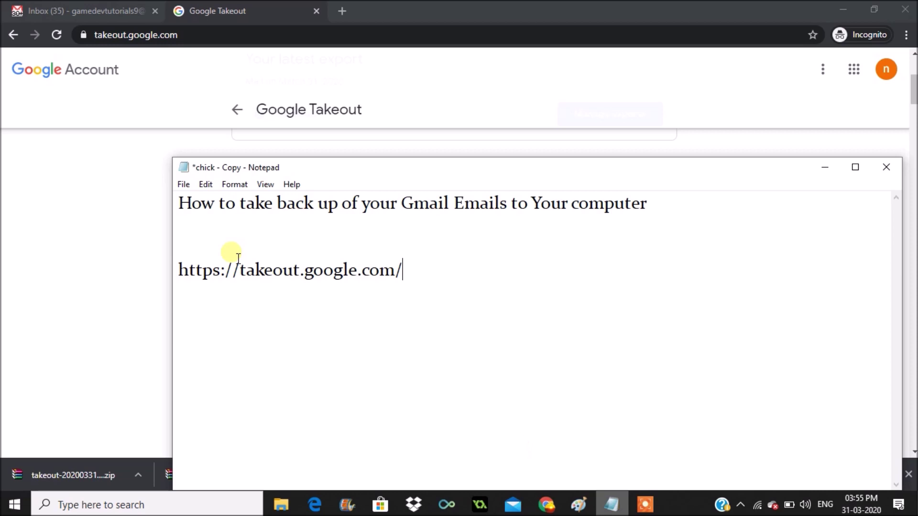
Bring the Google Takeout export page in Chrome to the front, over the Notepad notes.
click(194, 35)
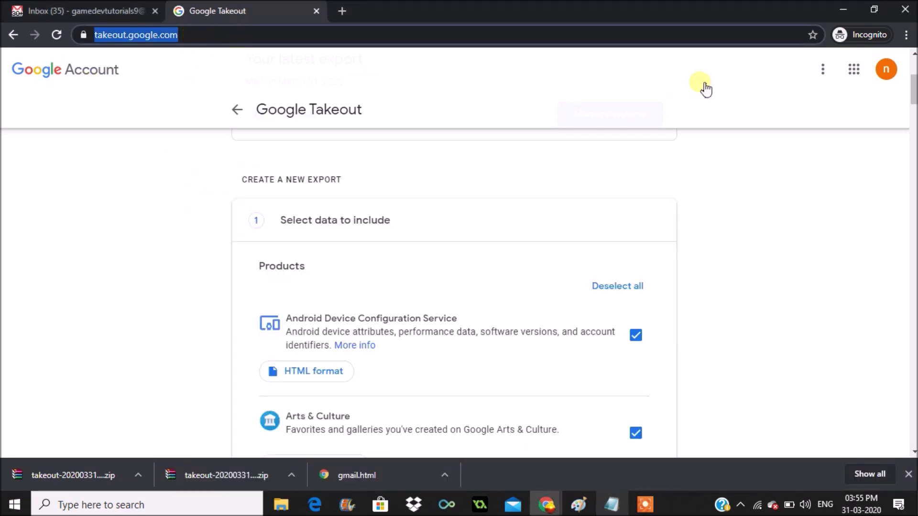
mouse_move(913, 88)
mouse_down()
mouse_move(912, 72)
mouse_move(913, 91)
mouse_up()
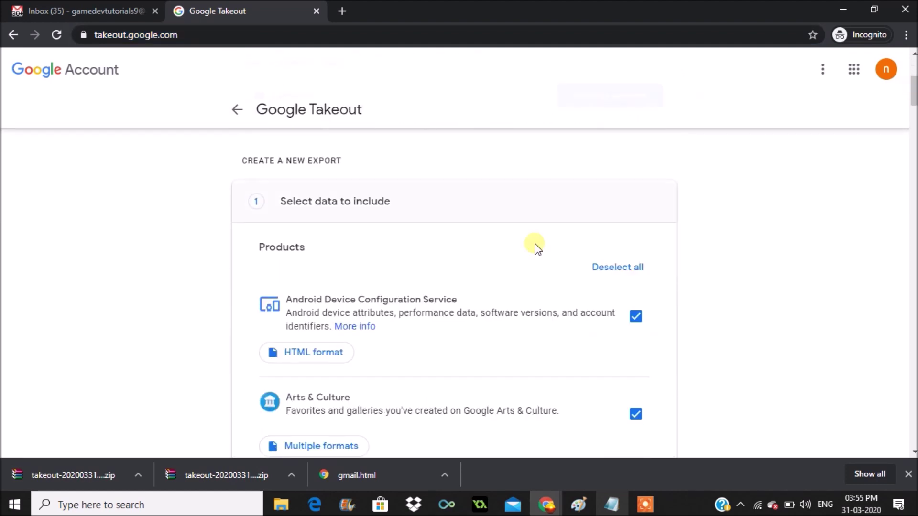
scroll(913, 77, up, 5)
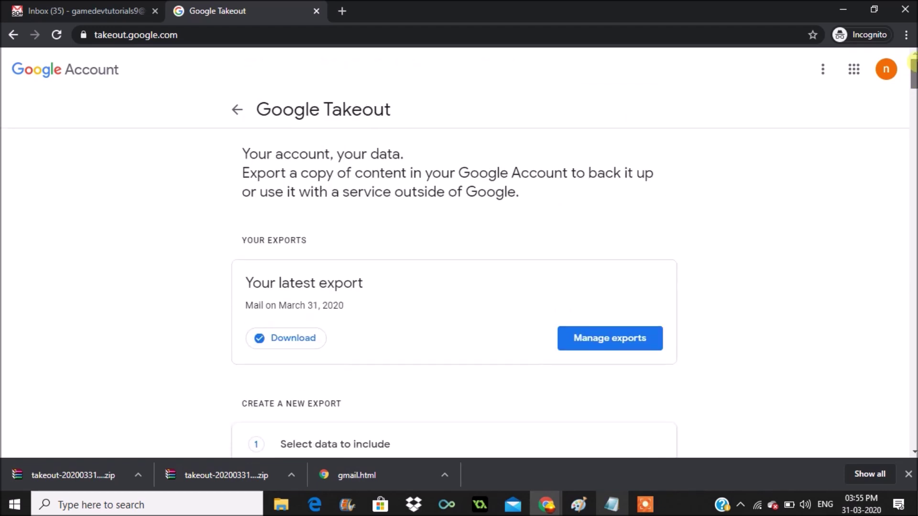
drag(251, 161, 567, 206)
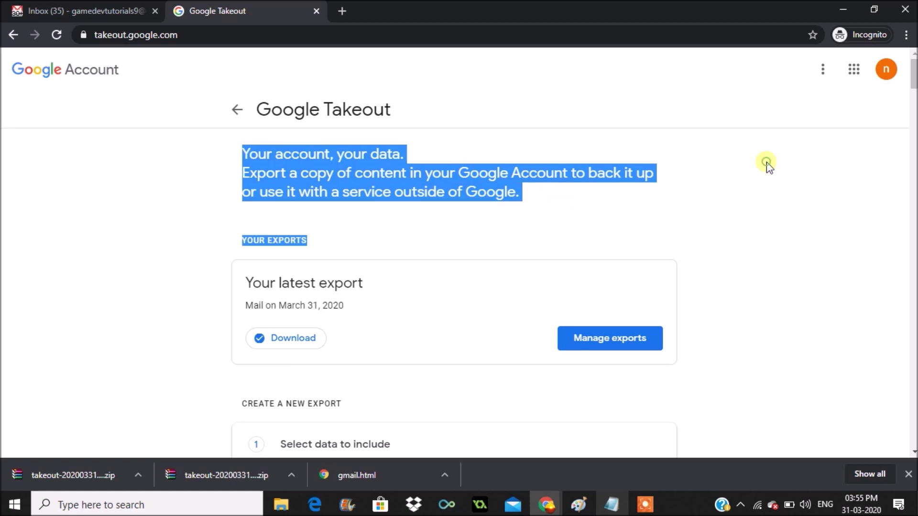
click(765, 163)
drag(913, 72, 913, 89)
click(621, 270)
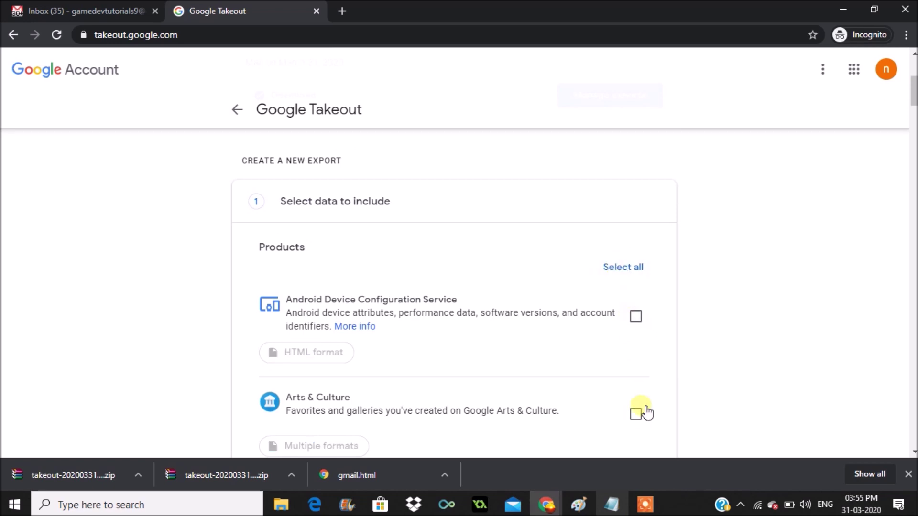
Scroll down to Mail and tick it as the only product in the export.
drag(913, 88, 912, 317)
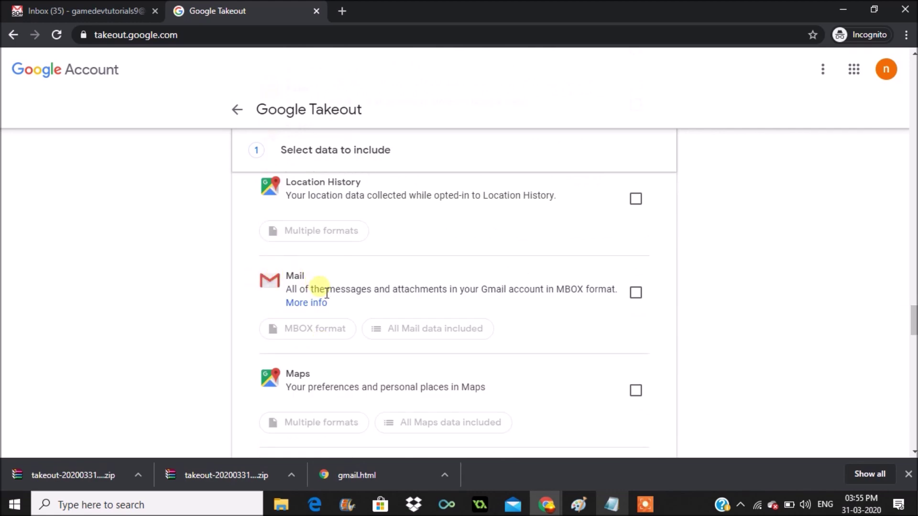
drag(286, 290, 709, 297)
click(708, 296)
click(636, 293)
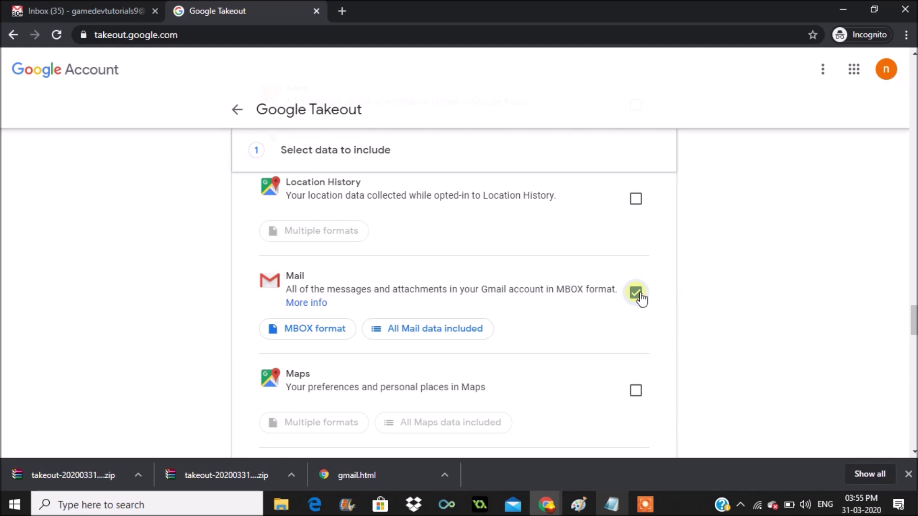
In Mail content options, turn off 'Include all messages in Mail' and leave every label unchecked.
click(419, 330)
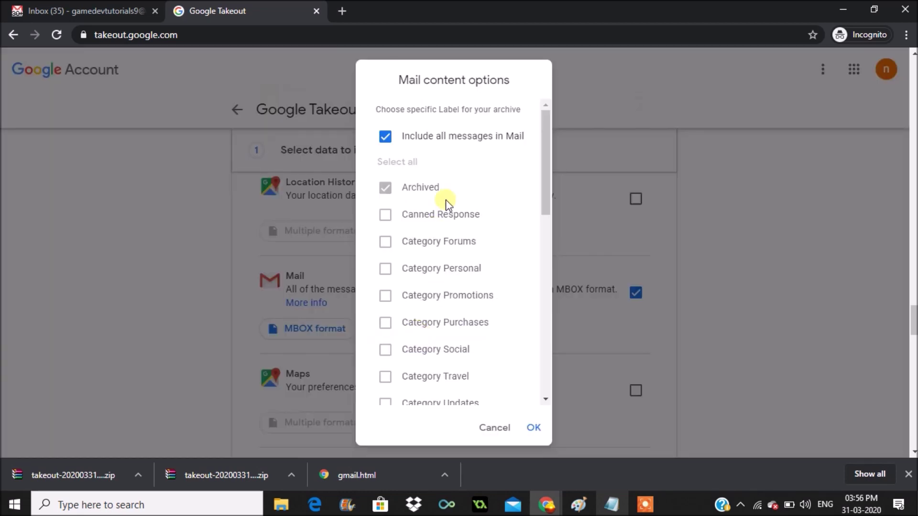
click(387, 137)
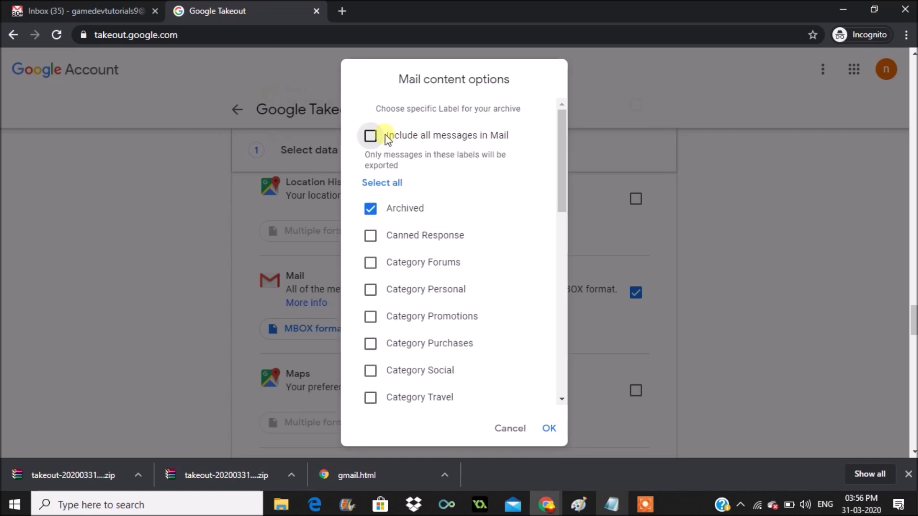
click(391, 184)
click(391, 184)
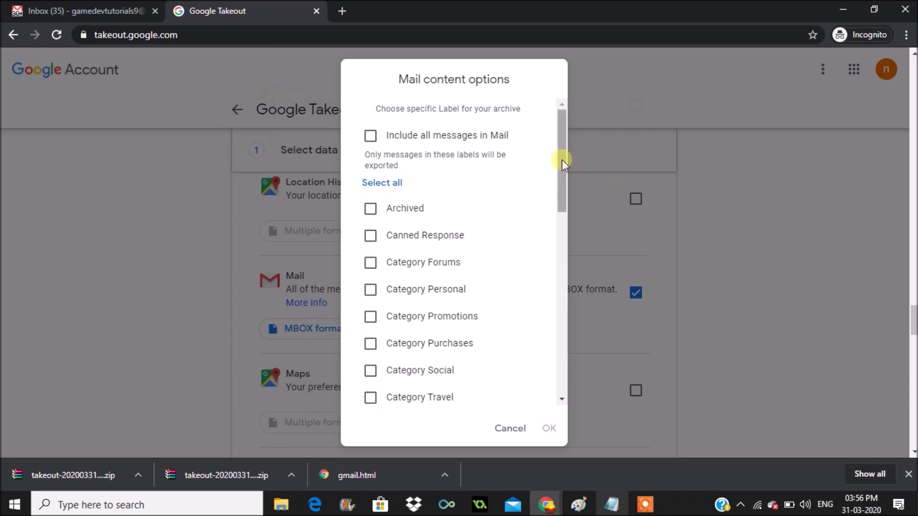
mouse_move(561, 160)
mouse_down()
mouse_move(563, 364)
mouse_move(563, 151)
mouse_up()
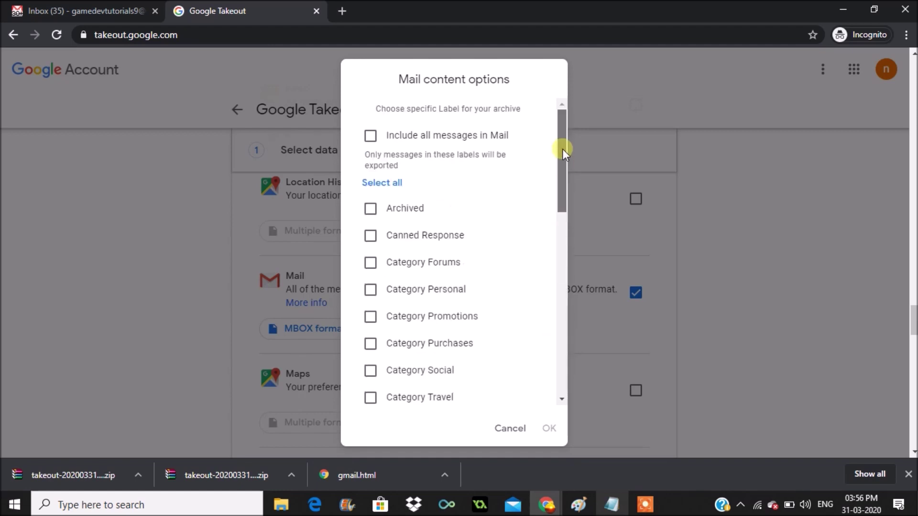
click(393, 187)
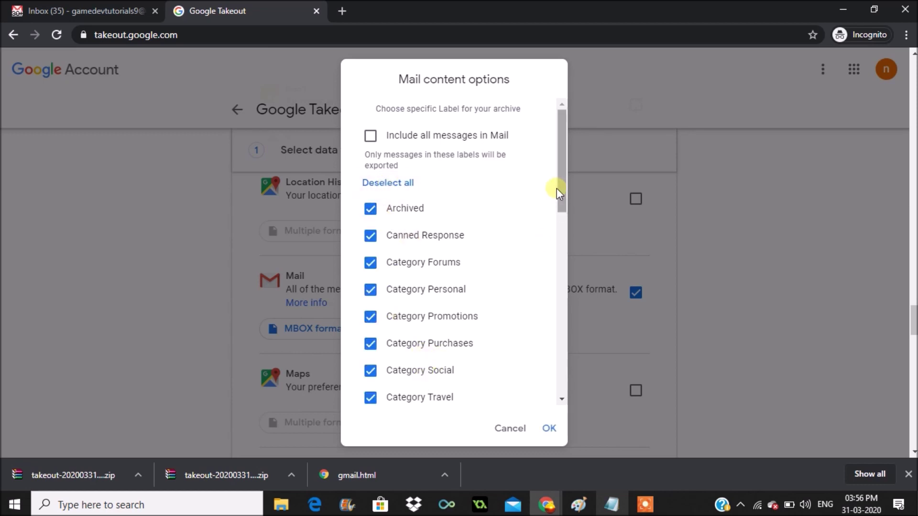
drag(559, 180, 569, 358)
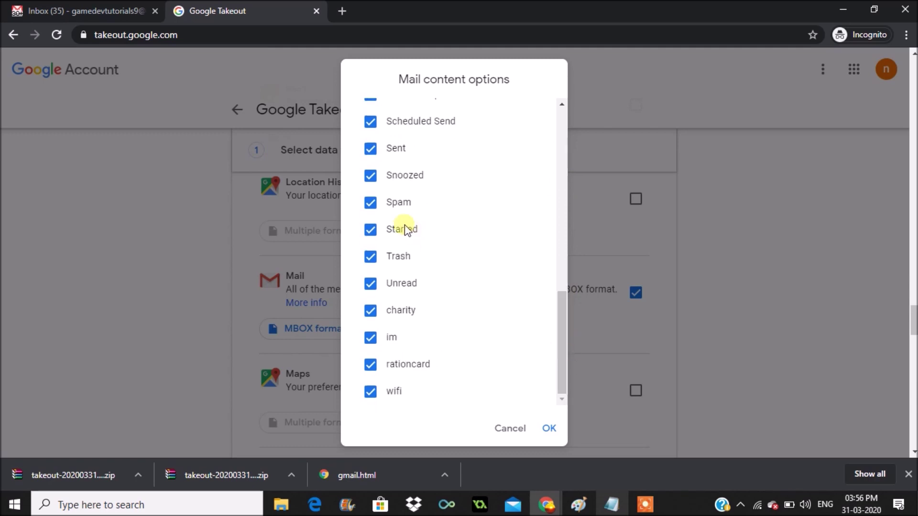
drag(558, 323, 559, 107)
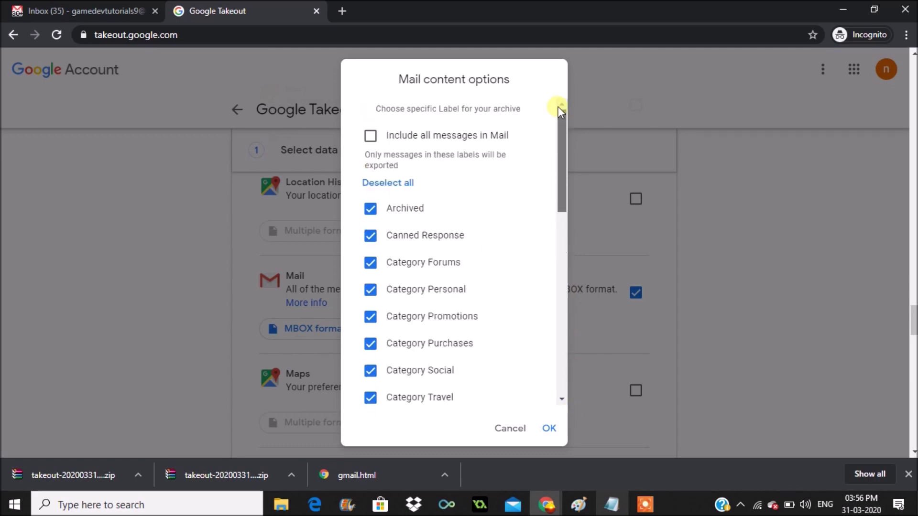
click(378, 184)
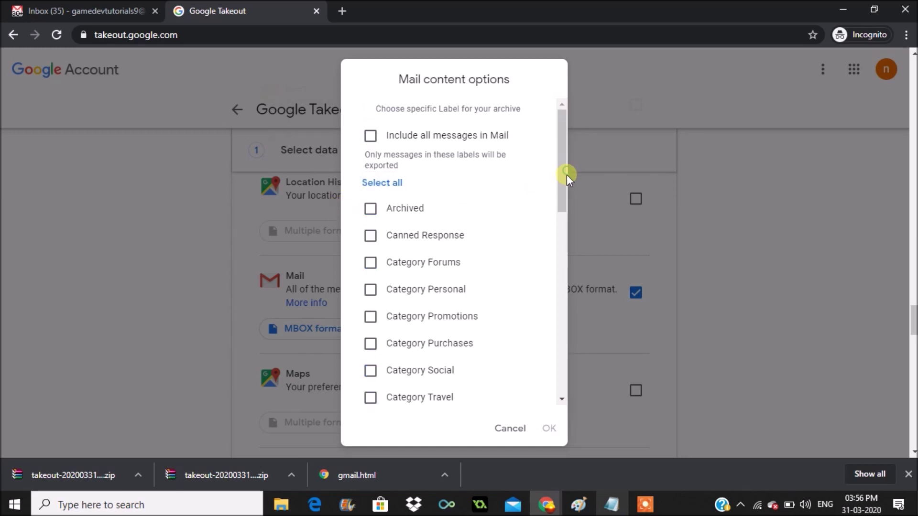
drag(566, 174, 563, 229)
drag(564, 192, 565, 287)
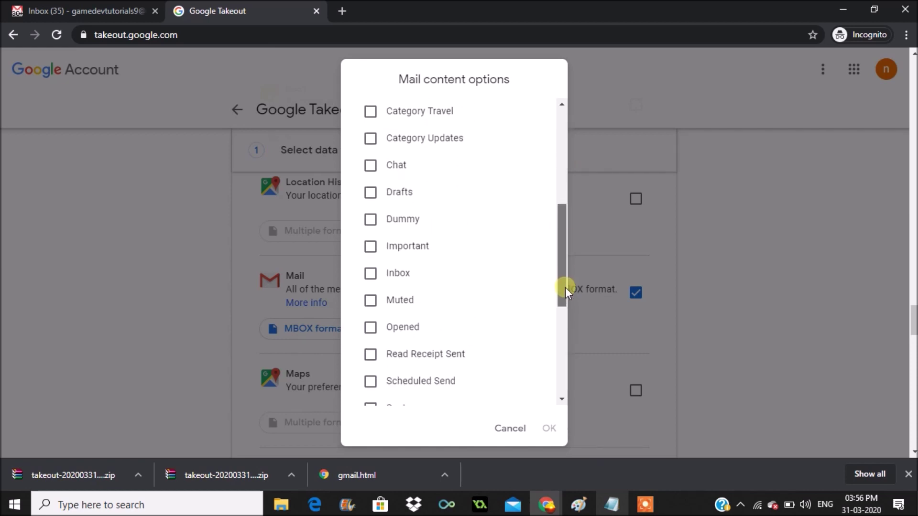
Restrict the Mail export to the Sent label, replacing a briefly chosen Inbox label.
click(371, 272)
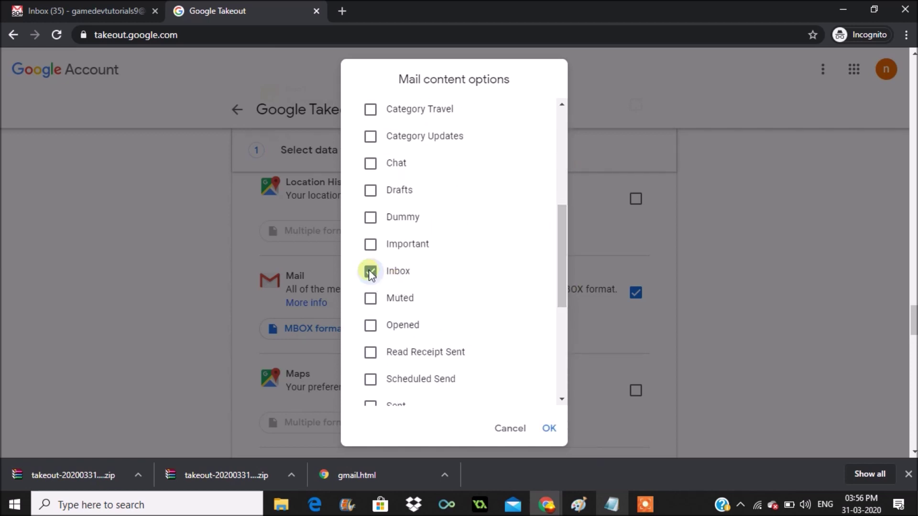
click(548, 430)
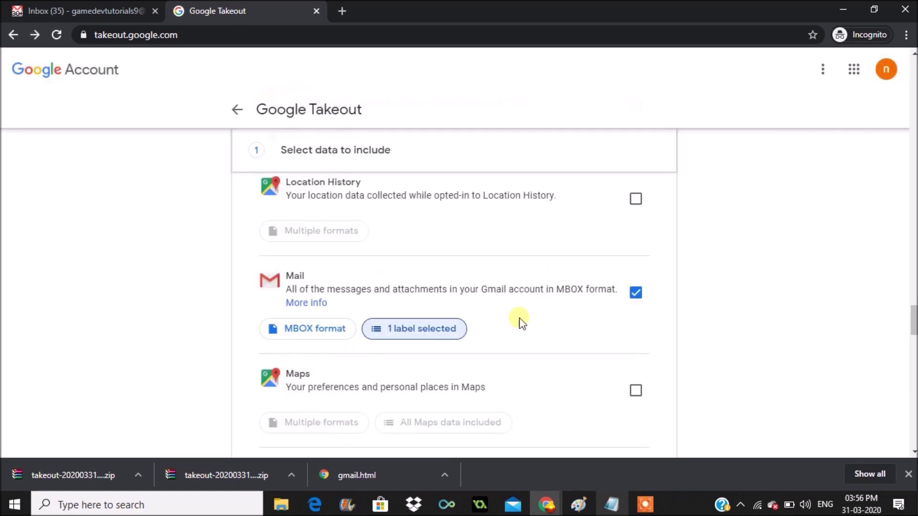
click(421, 330)
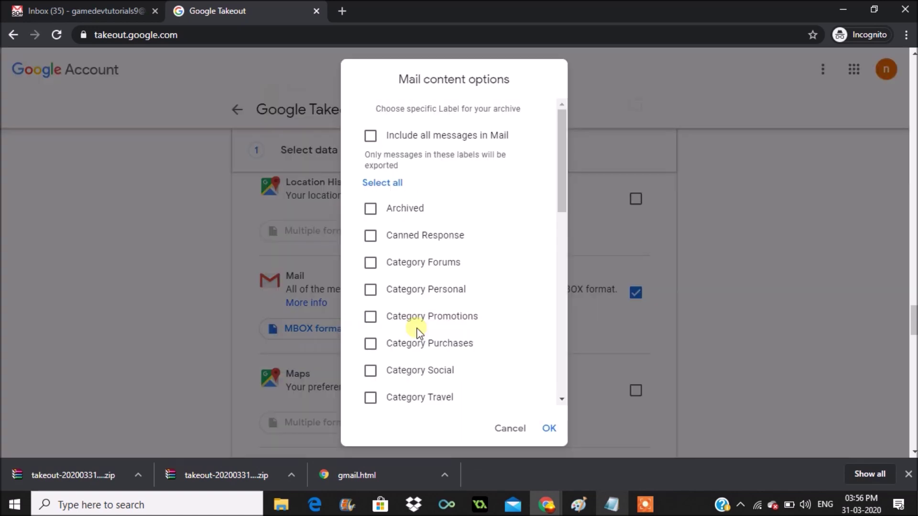
drag(566, 181, 568, 291)
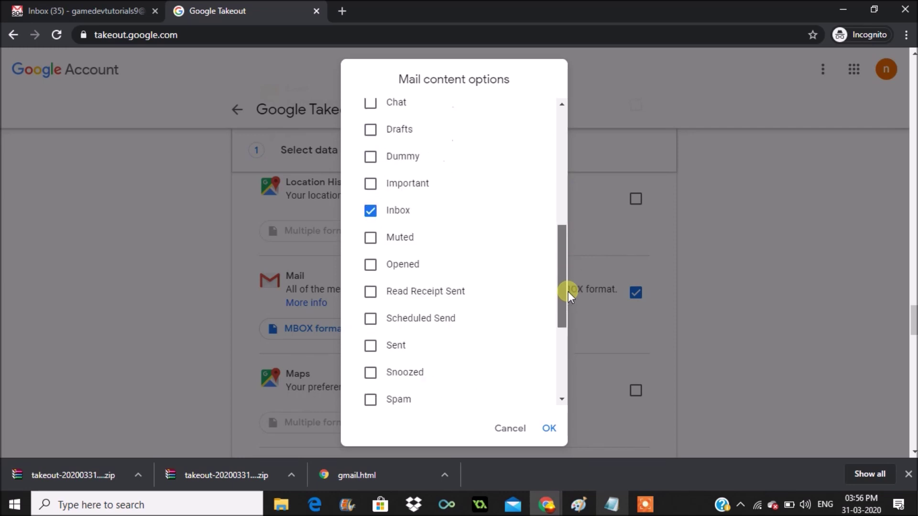
click(369, 211)
drag(564, 288, 564, 326)
click(372, 232)
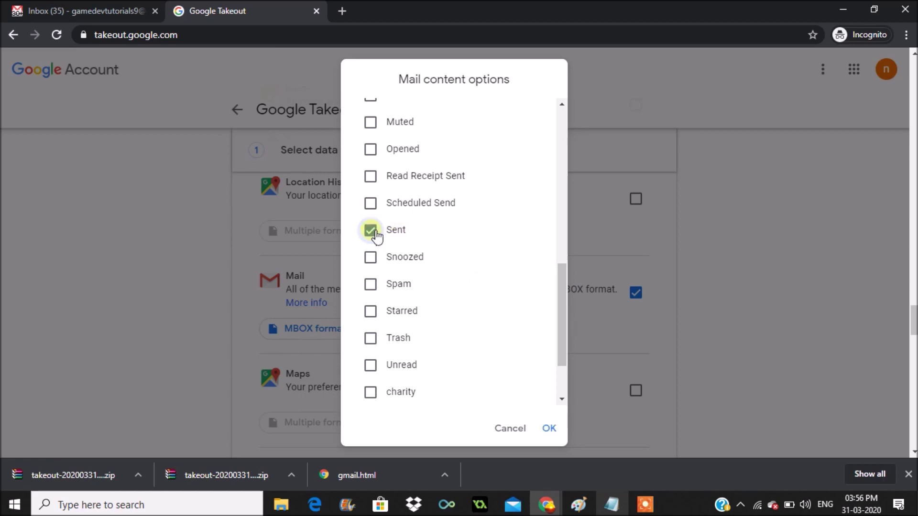
click(553, 430)
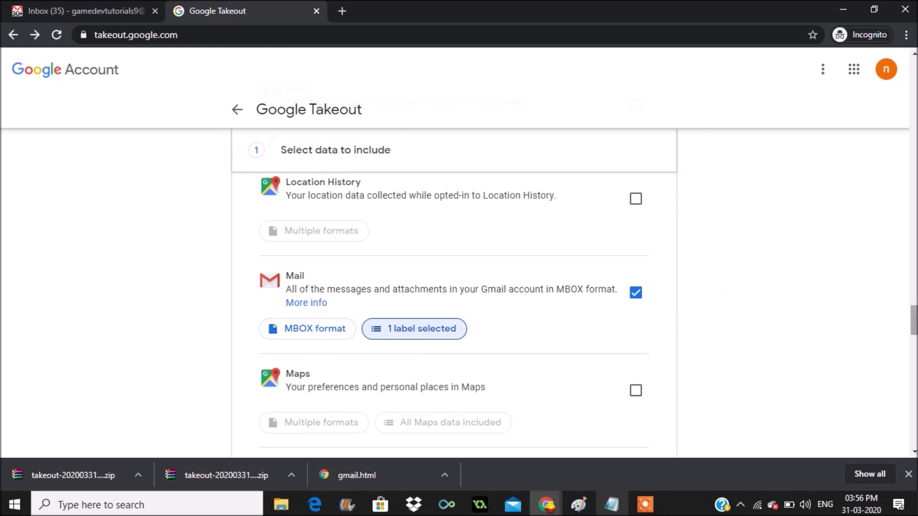
Move on to file type and destination, keeping .zip as the archive type.
drag(913, 316, 913, 431)
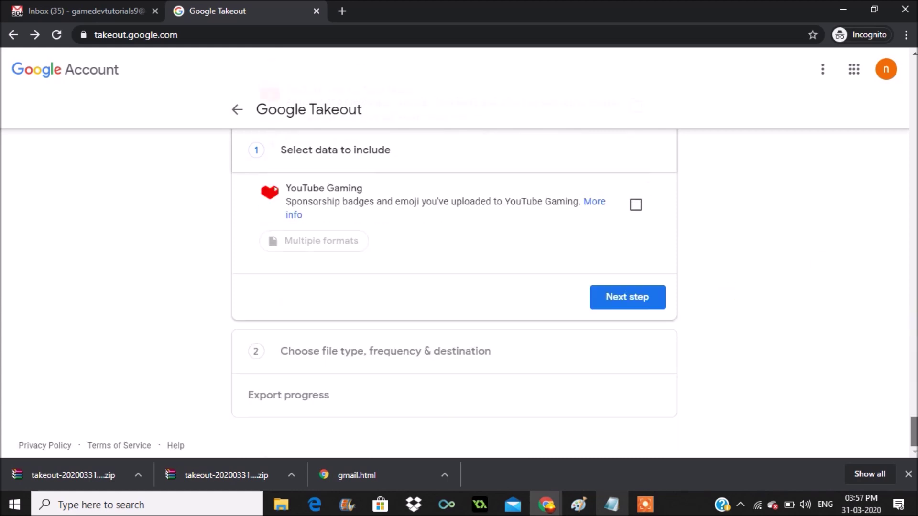
click(636, 301)
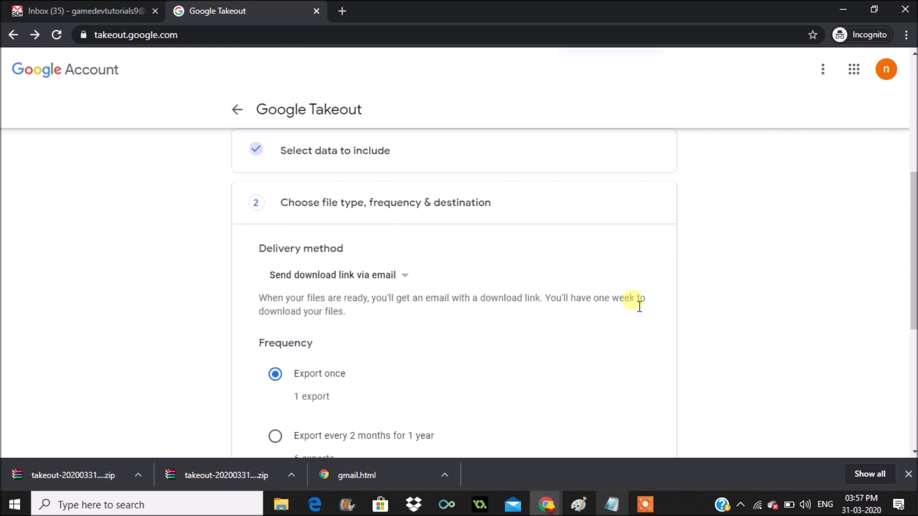
scroll(635, 306, up, 5)
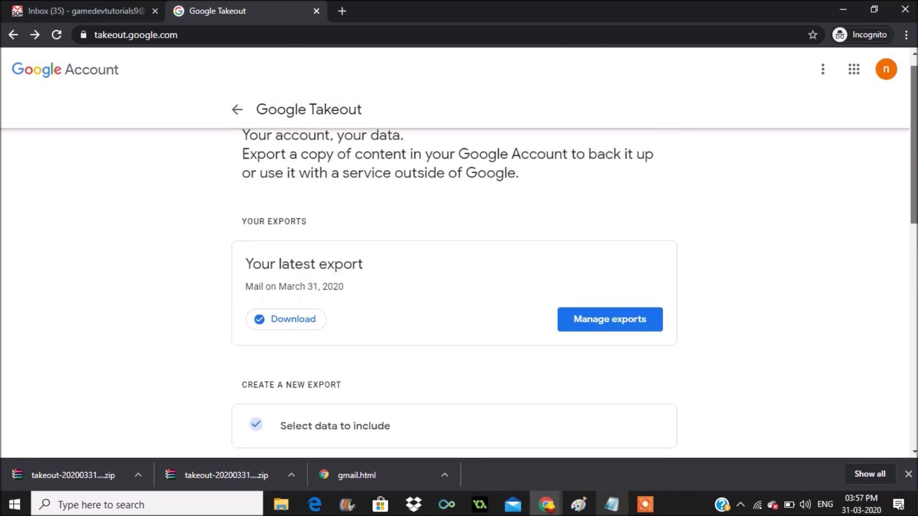
scroll(454, 288, down, 3)
scroll(454, 287, up, 7)
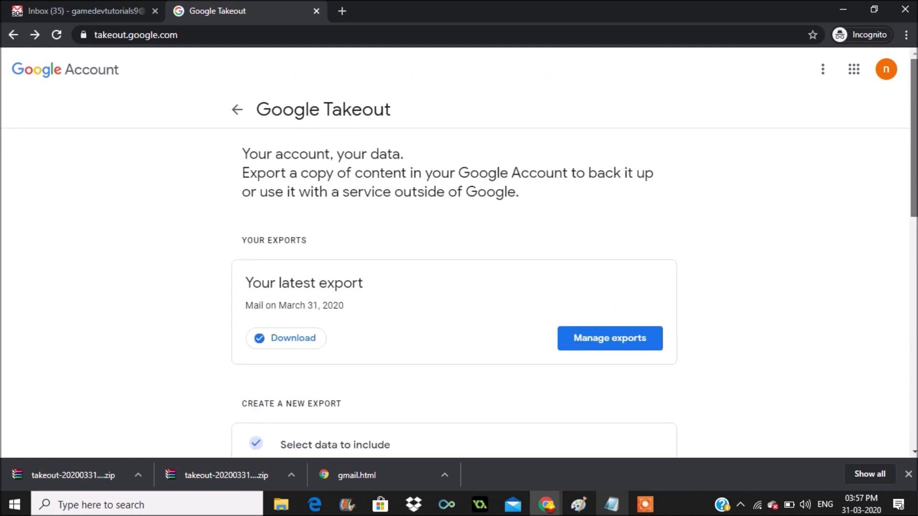
scroll(913, 295, down, 8)
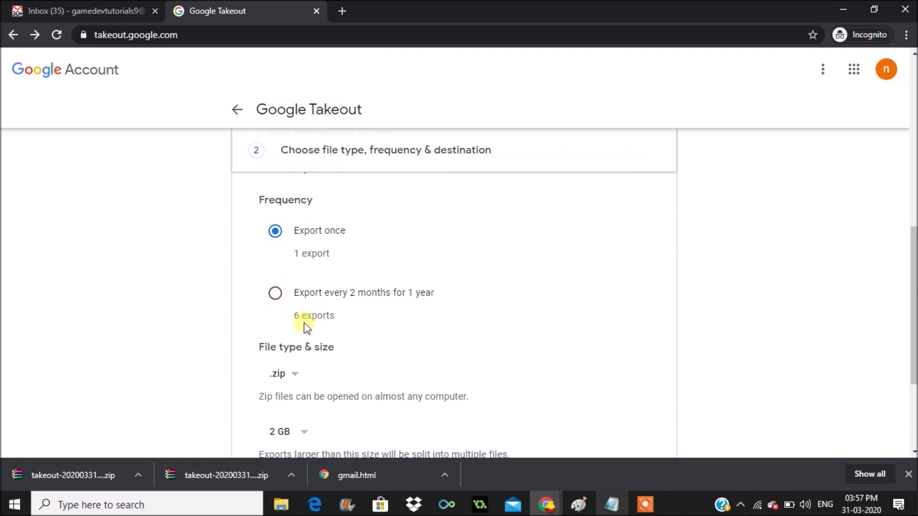
scroll(913, 306, down, 3)
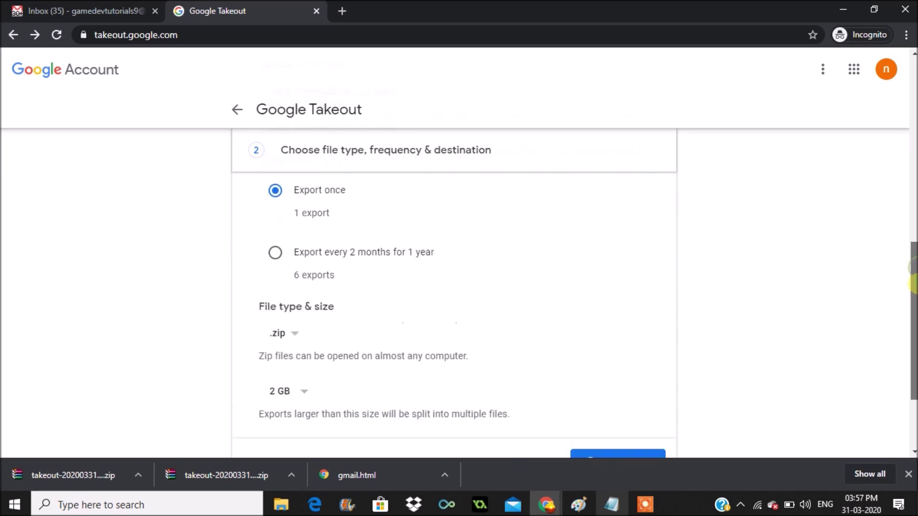
click(305, 253)
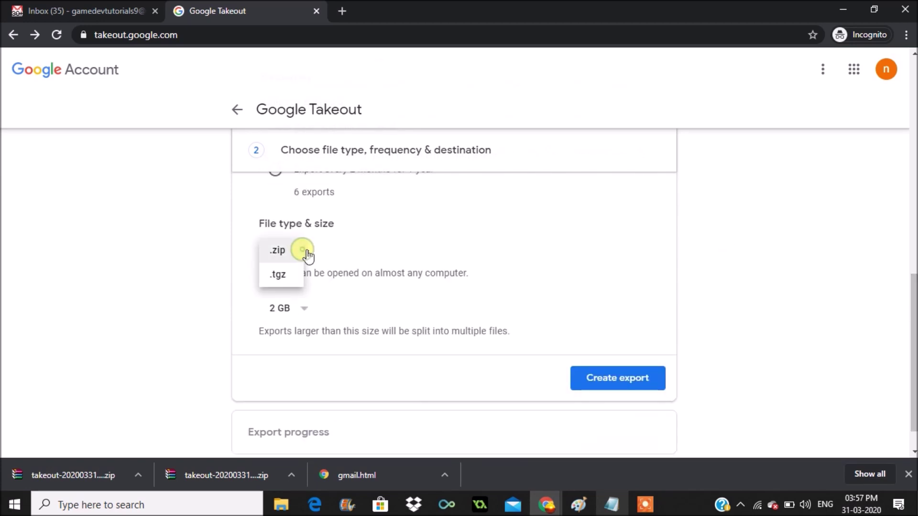
click(294, 254)
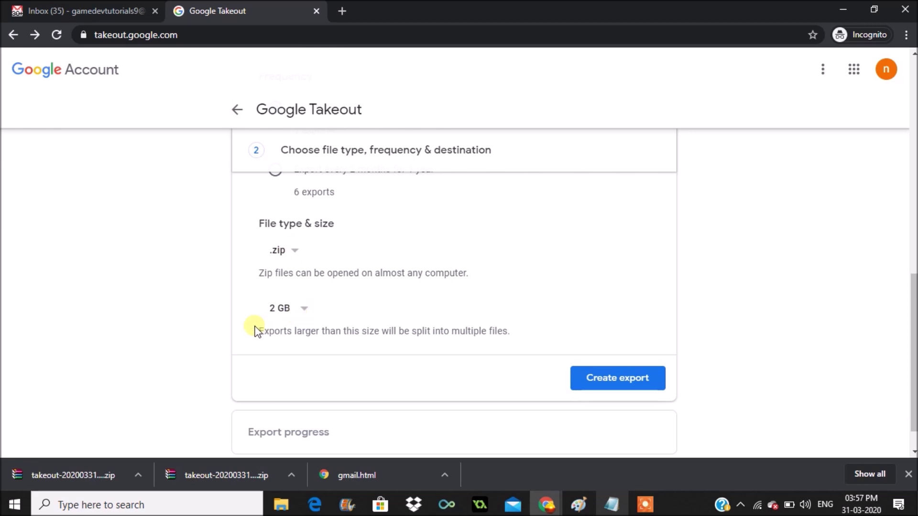
Set the archive split size to 10 GB, then change it back to 2 GB.
drag(259, 332, 530, 335)
click(308, 307)
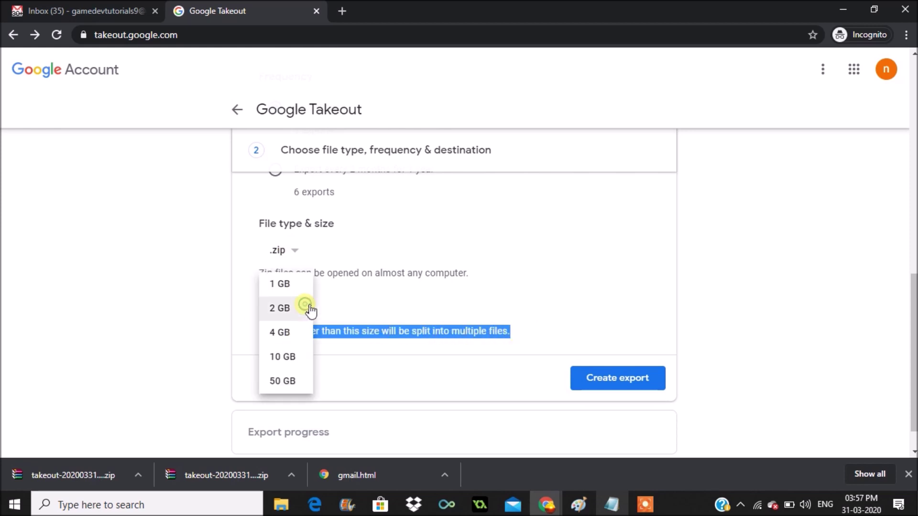
click(297, 355)
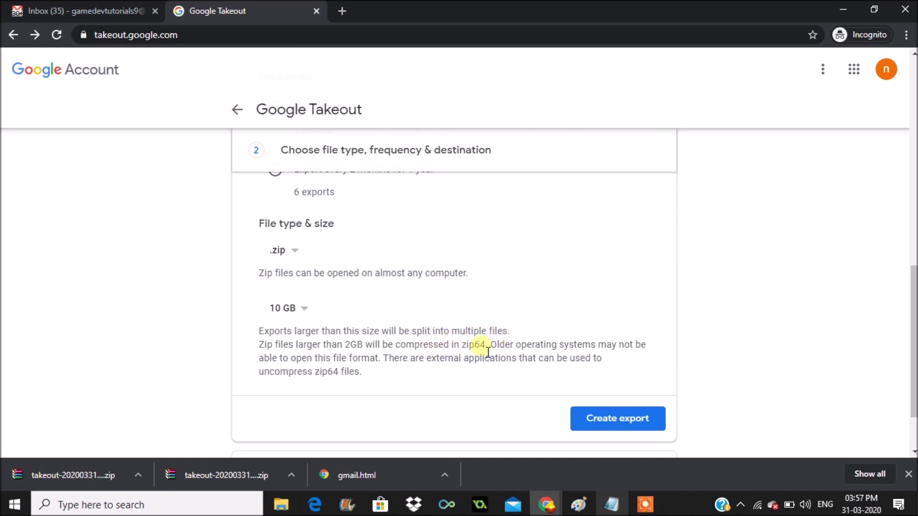
click(309, 312)
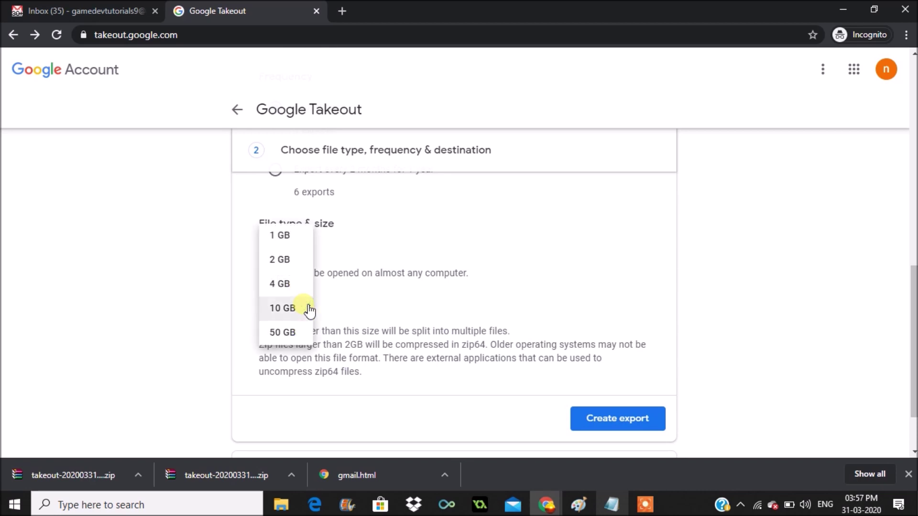
click(301, 265)
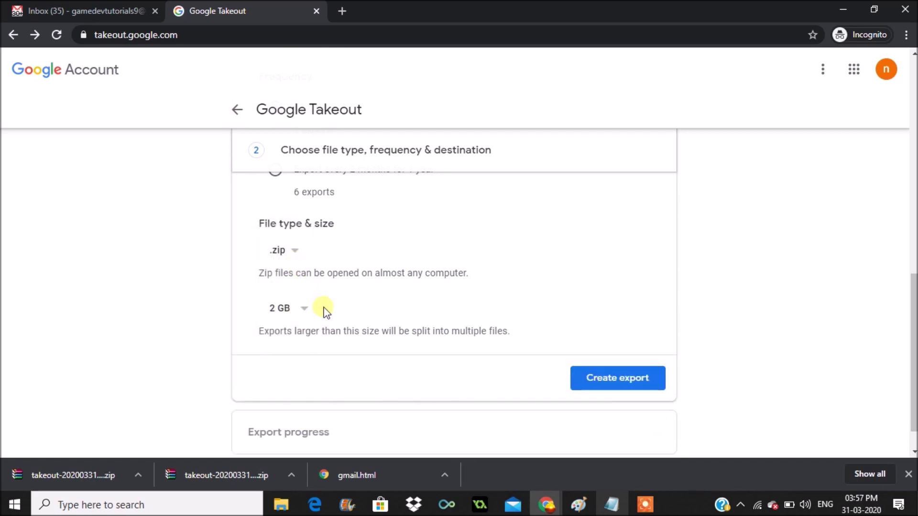
click(617, 384)
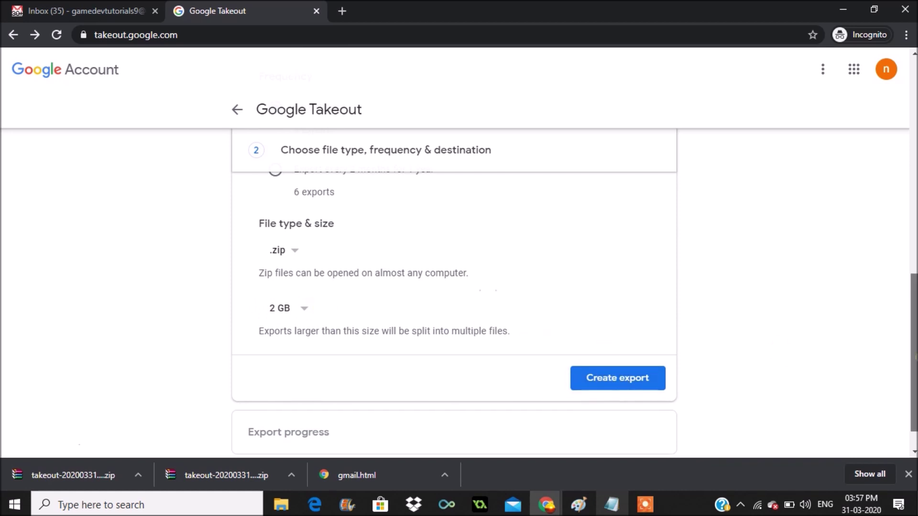
scroll(779, 355, down, 1)
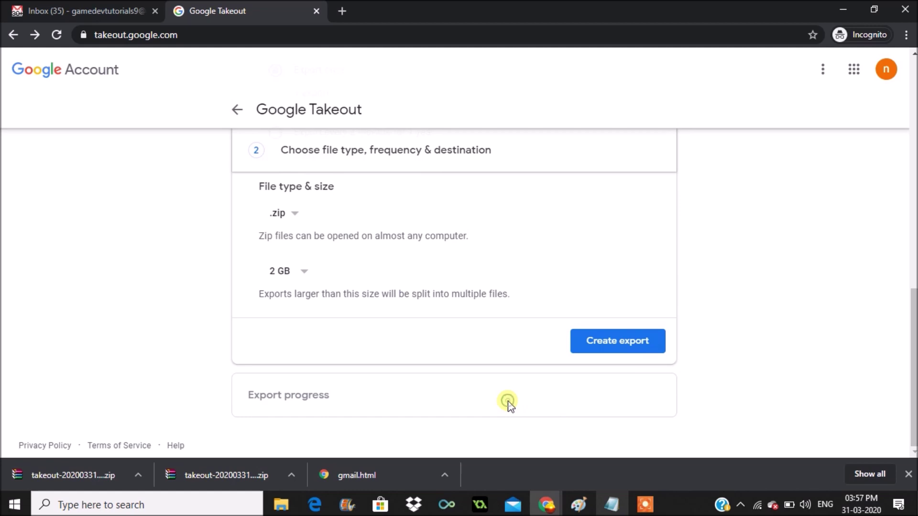
Create the export and check the notice that a copy of Mail files is being made.
click(623, 347)
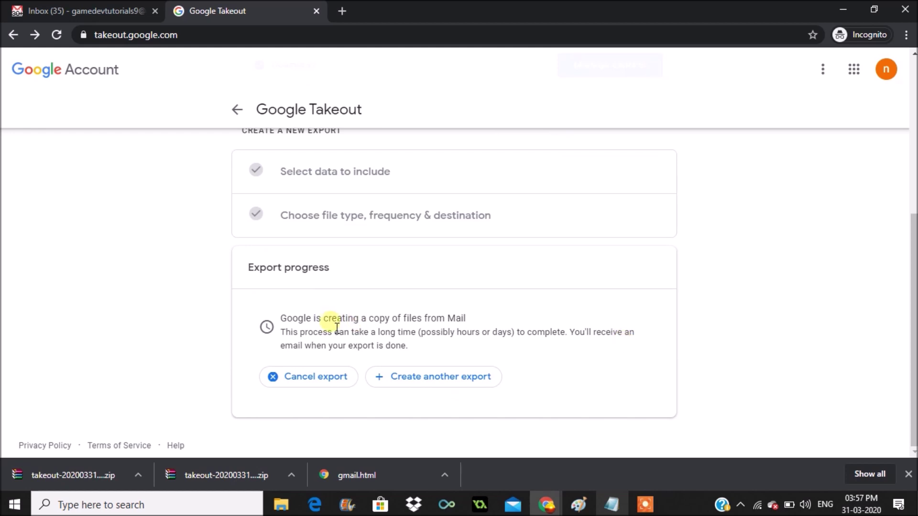
drag(281, 319, 468, 322)
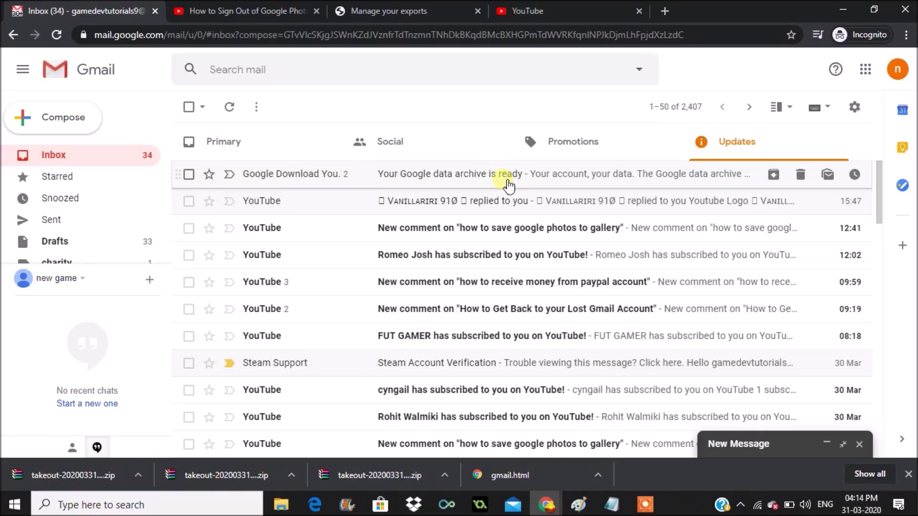
Open the 'Your Google data archive is ready' email and download the archive.
click(509, 184)
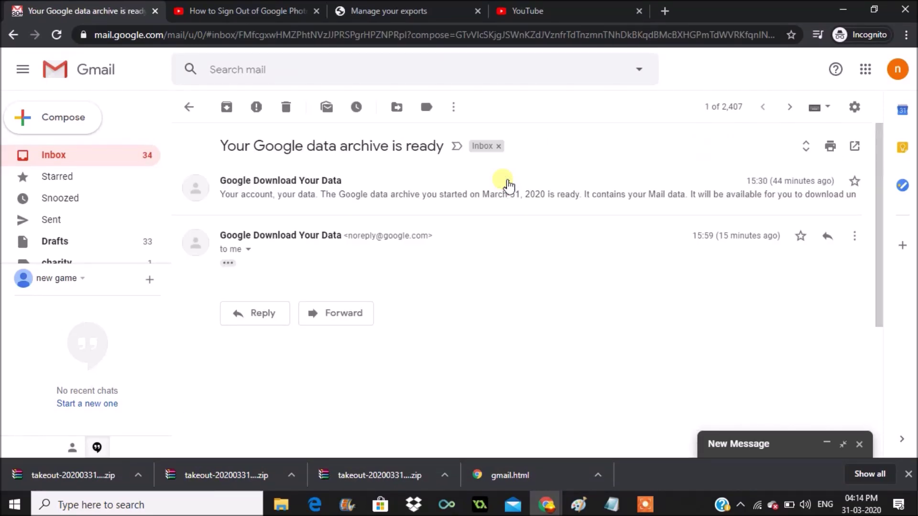
click(410, 194)
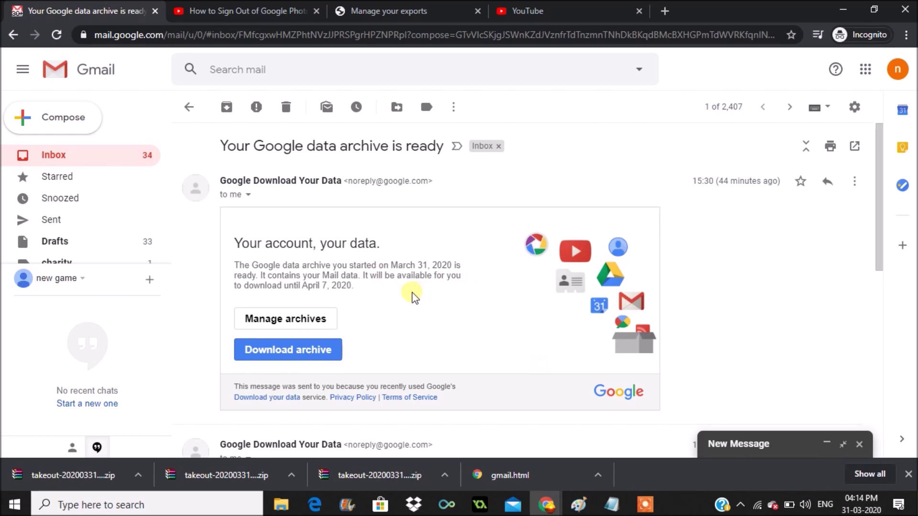
click(290, 351)
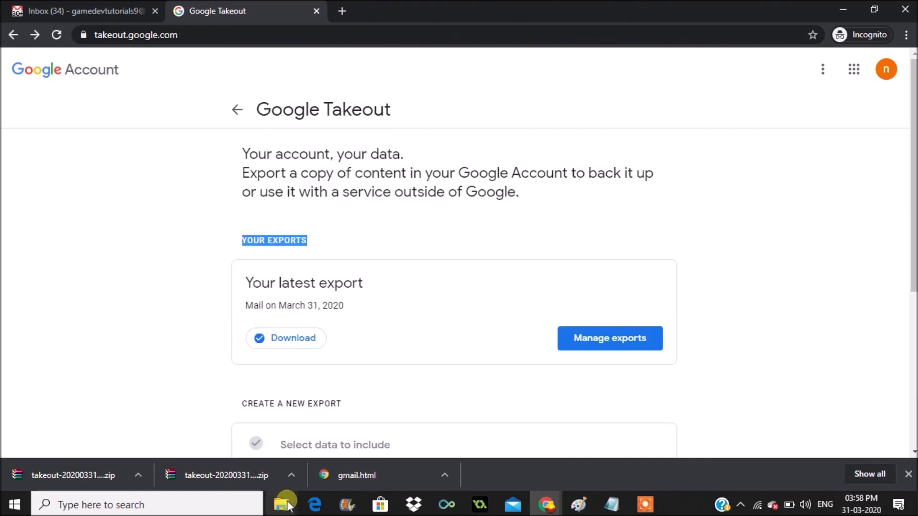
Go to Downloads > todolist > New folder and open the Takeout folder.
mouse_move(281, 504)
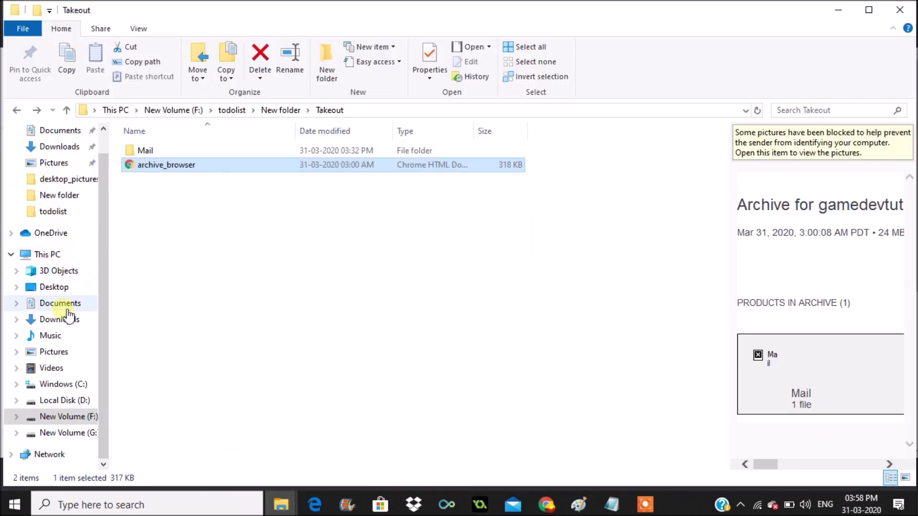
click(67, 151)
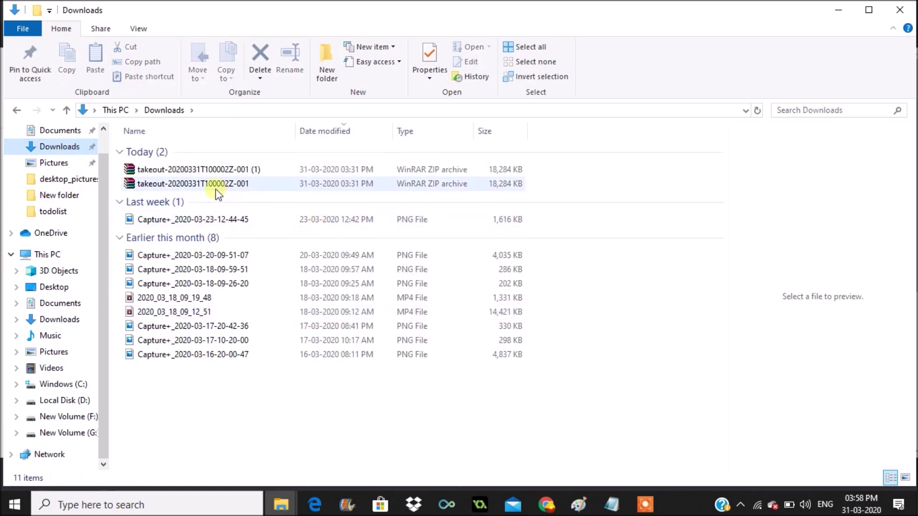
click(77, 201)
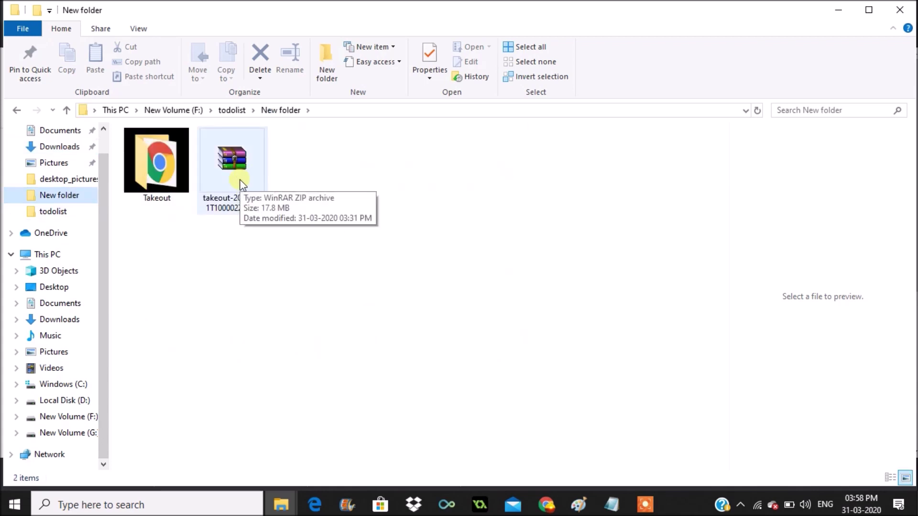
click(165, 159)
double_click(166, 161)
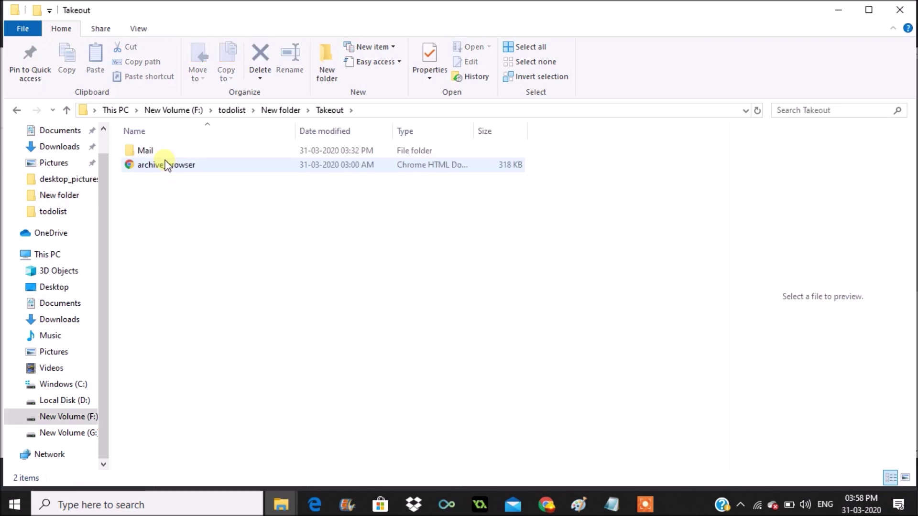
Look inside the Mail folder, then return and open archive_browser.html.
double_click(209, 154)
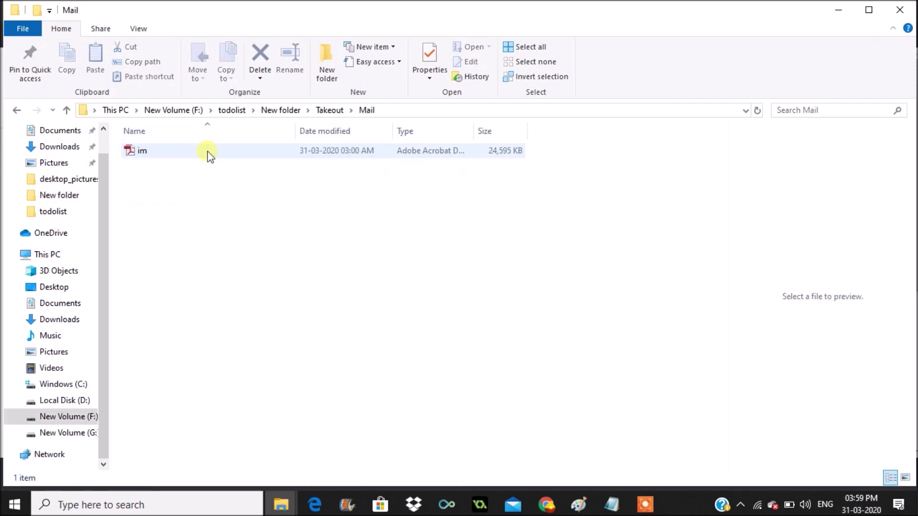
click(14, 110)
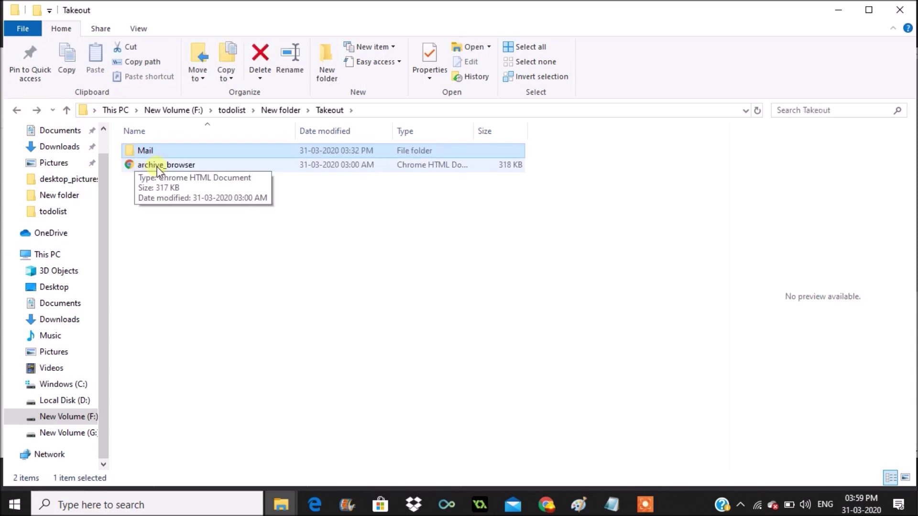
double_click(212, 166)
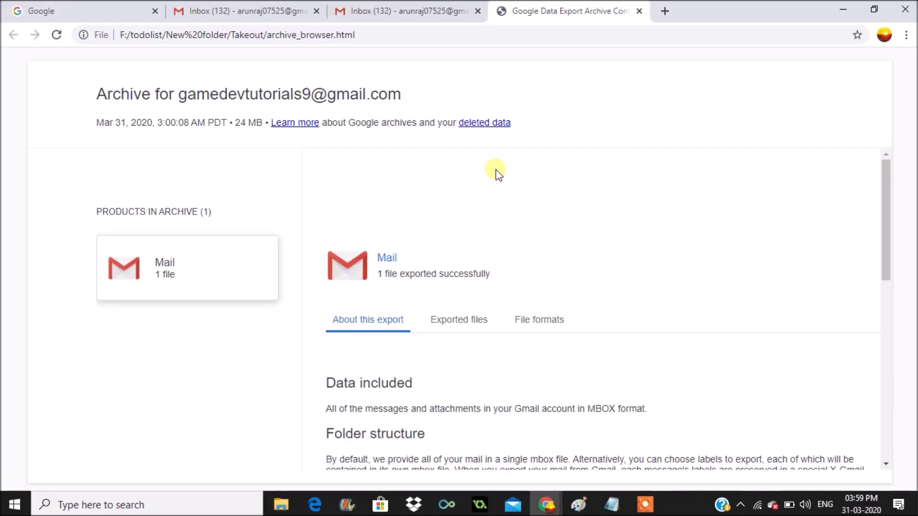
Show the File formats section and highlight the MBOX description for email messages.
drag(889, 252, 721, 268)
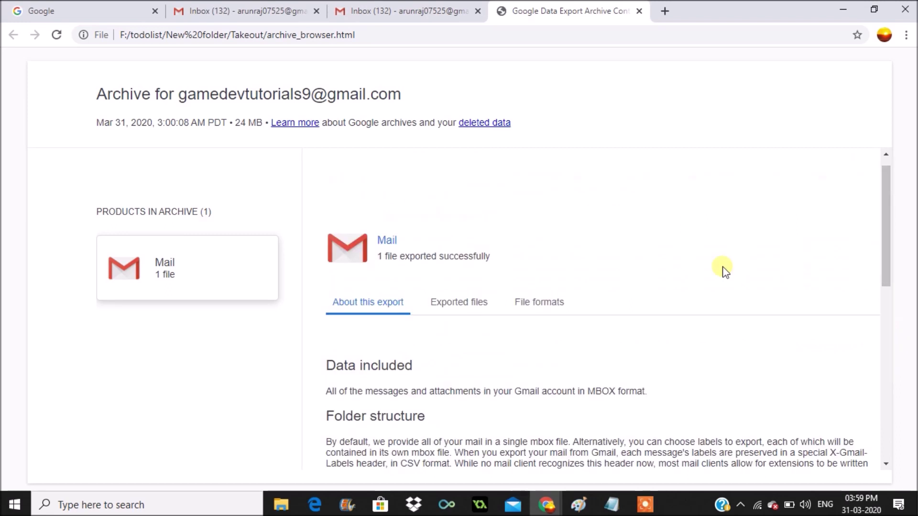
click(545, 305)
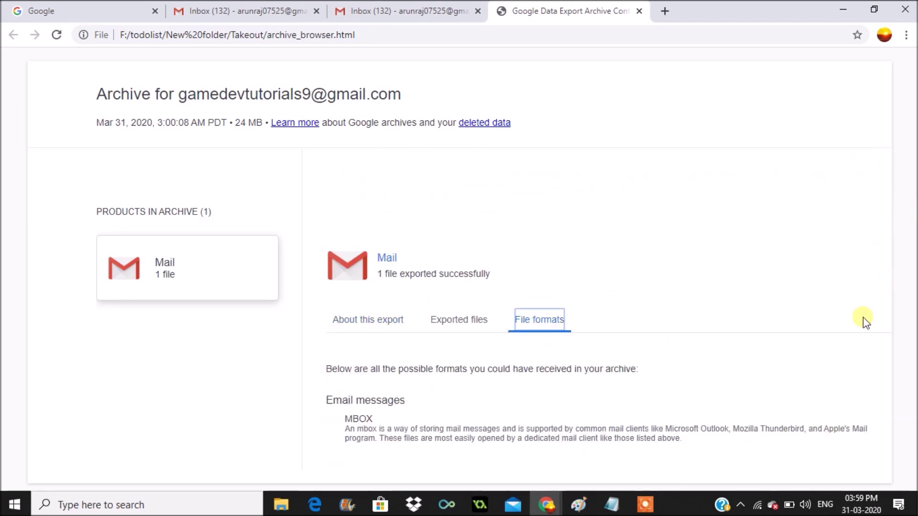
double_click(349, 430)
drag(363, 435, 839, 439)
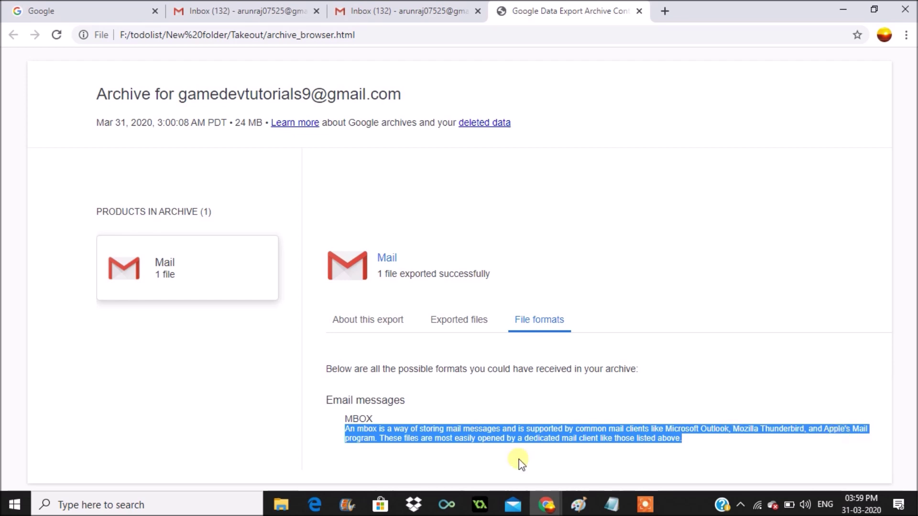
click(447, 457)
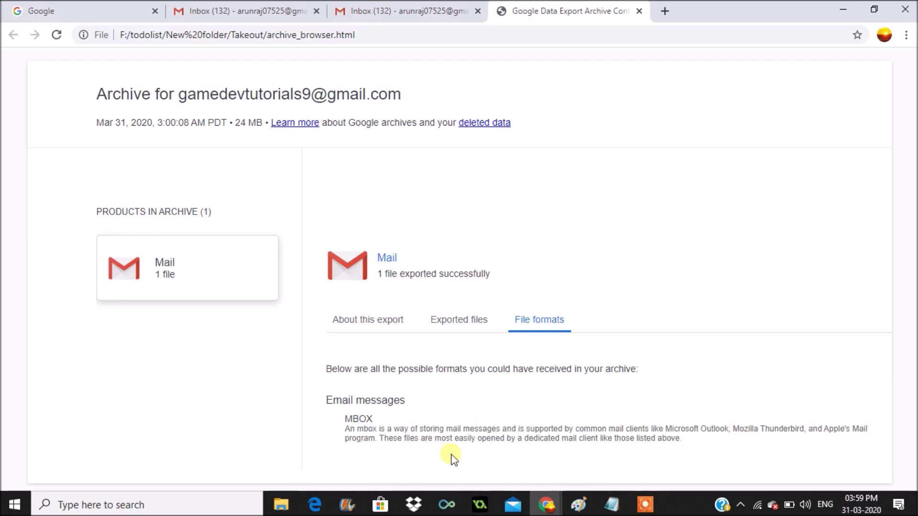